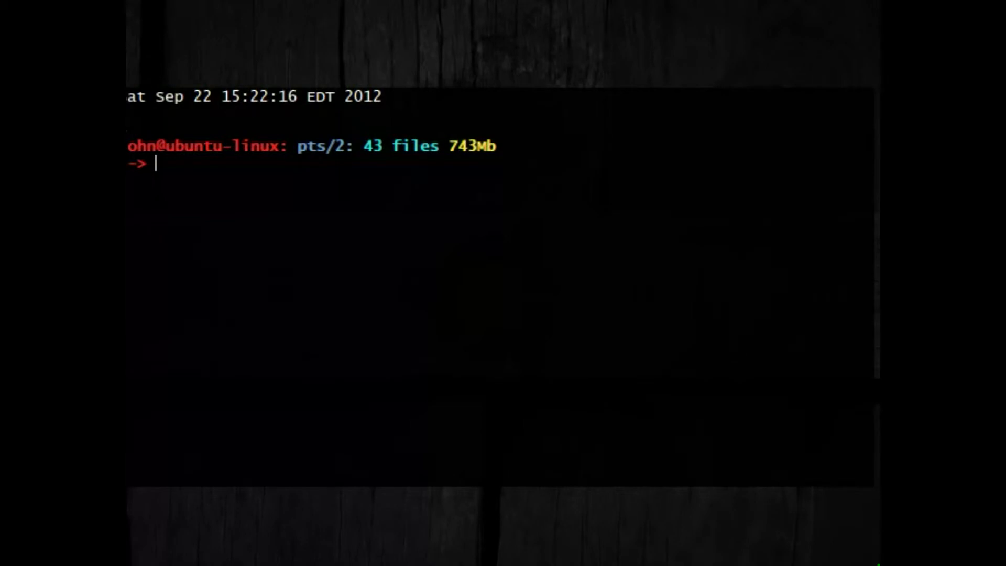
type("python")
Launch the Python 2.7.3 interpreter from the shell prompt with the python command.
key("Return")
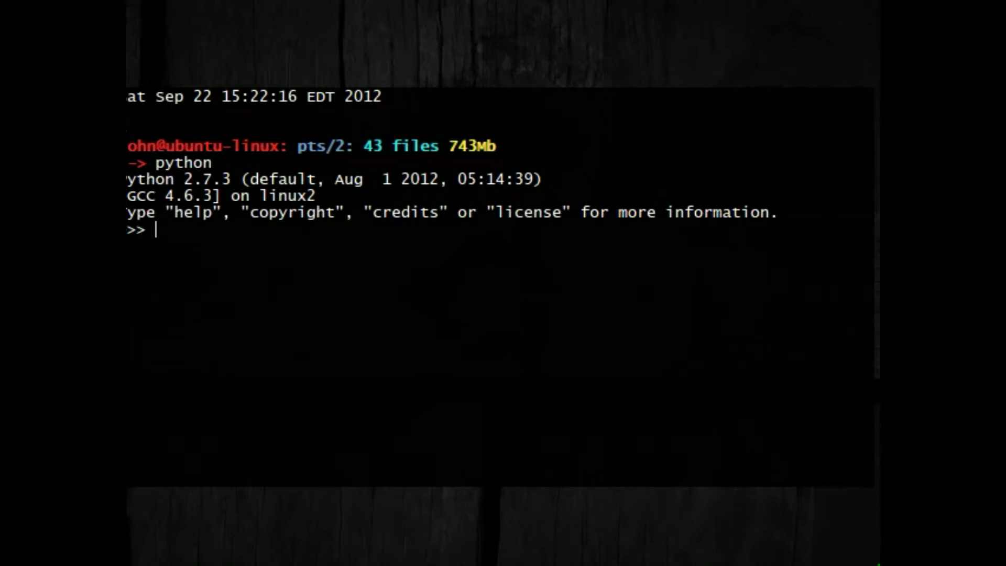
type("import ")
type("getpass")
Run import getpass and getpass.getuser() to display the login name 'john'.
key("Return")
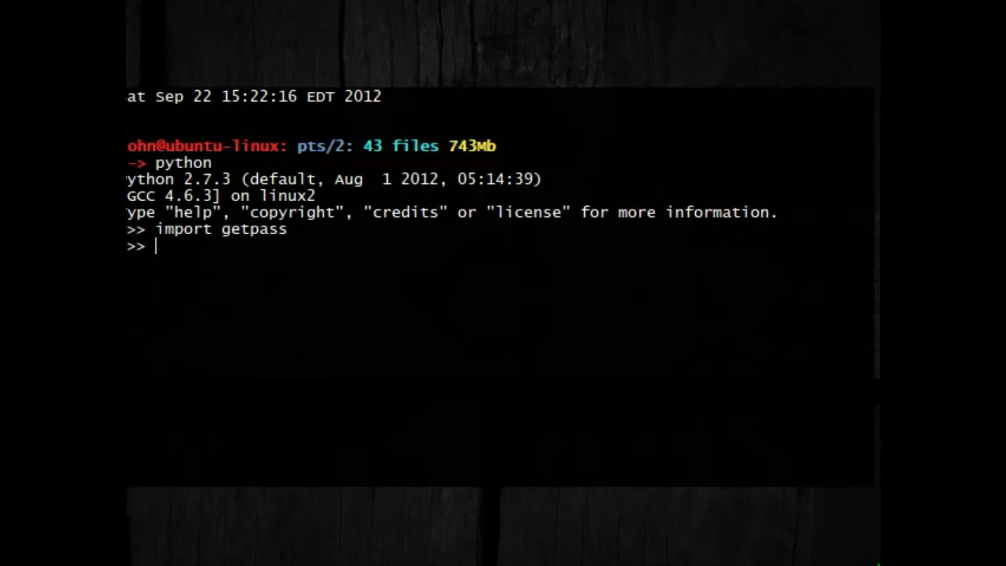
type("getpa")
type("ss.getuser")
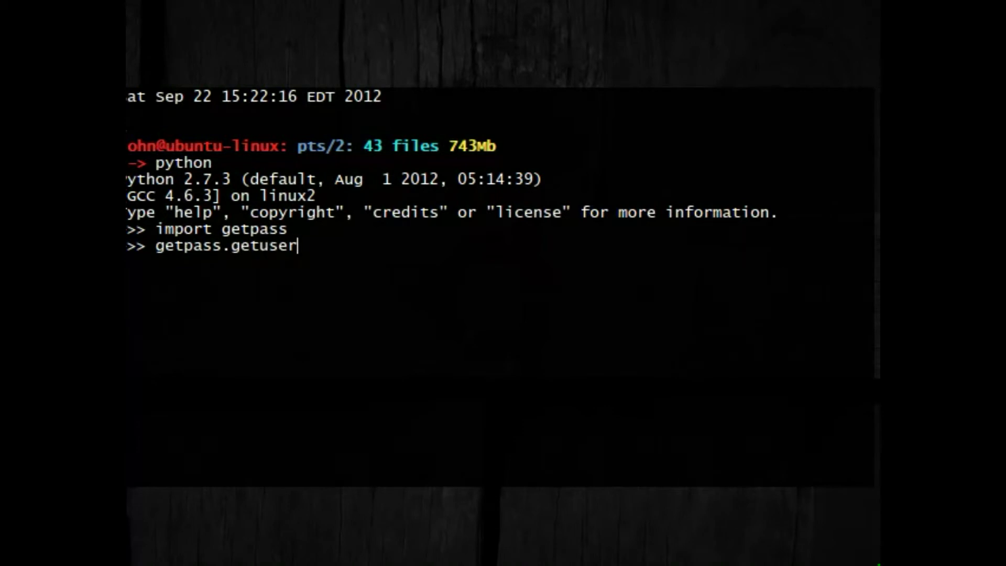
type("()")
key("Return")
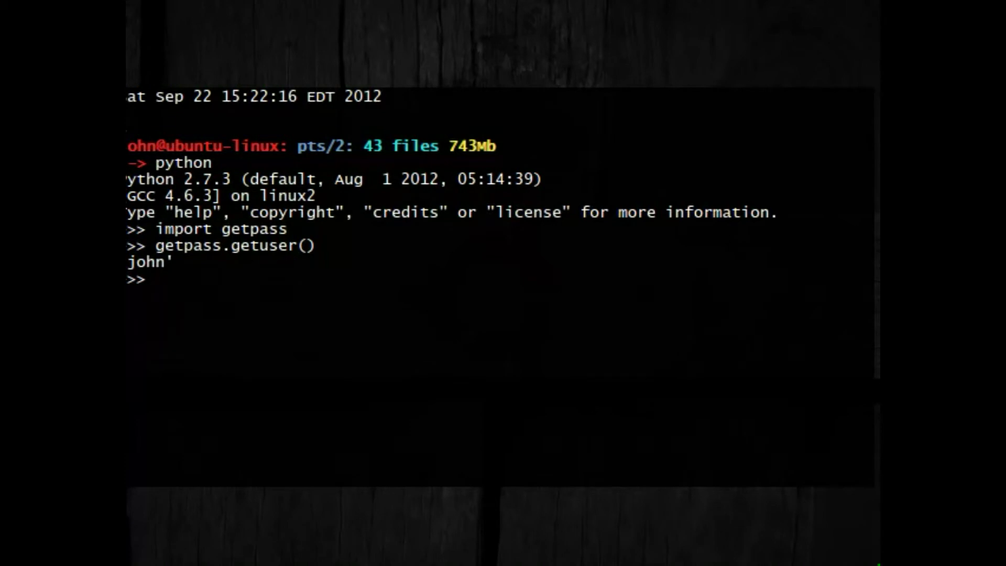